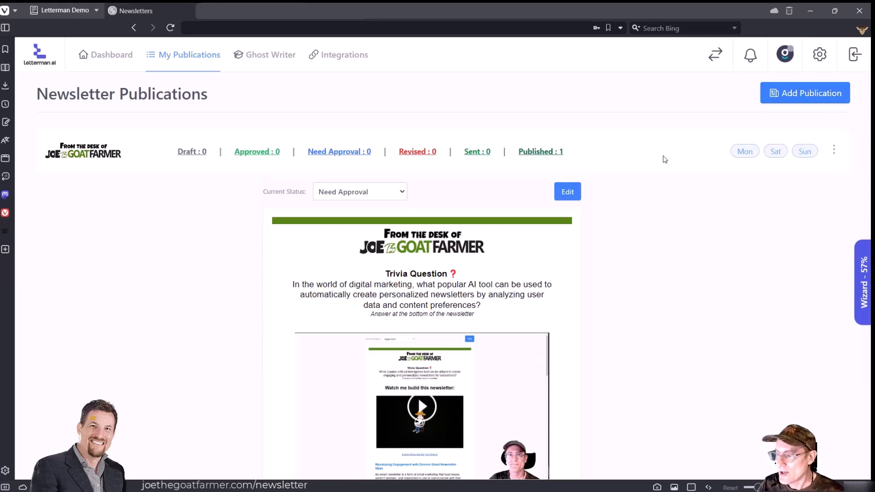
Step: Review the Letterman Pro Wizard's goal list and its Create A Publication goal, and close the wizard
click(863, 283)
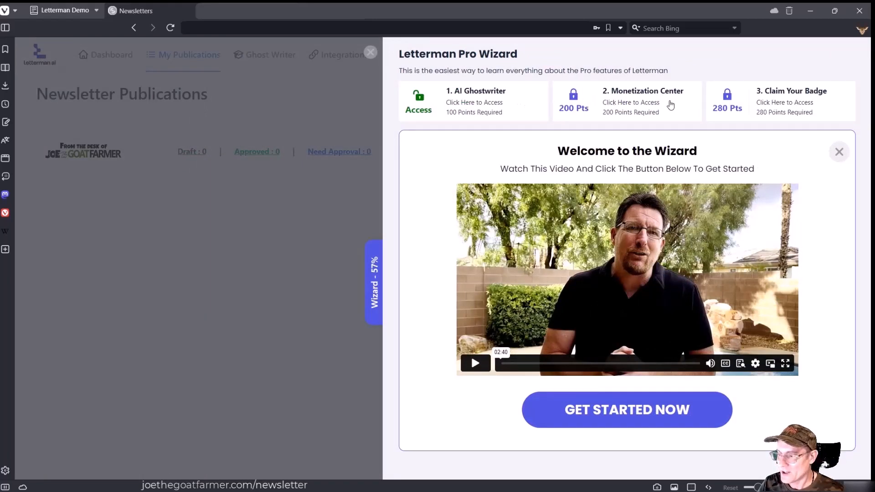
click(839, 153)
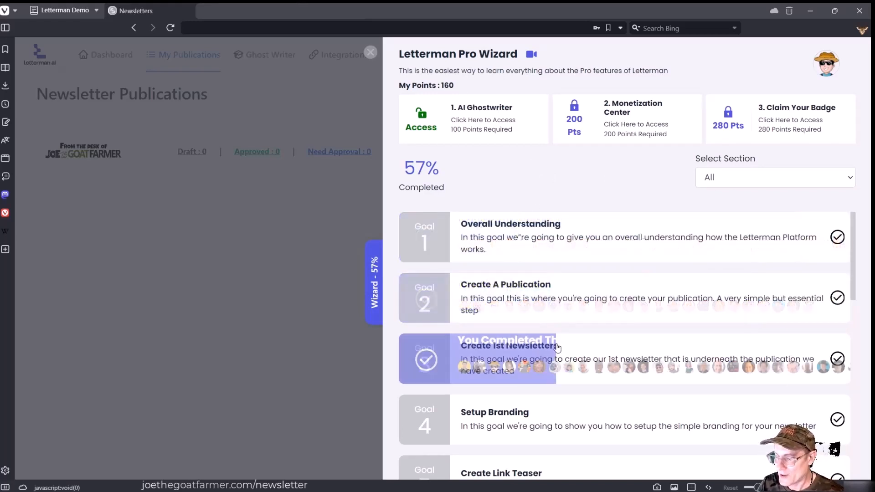
scroll(528, 346, down, 1)
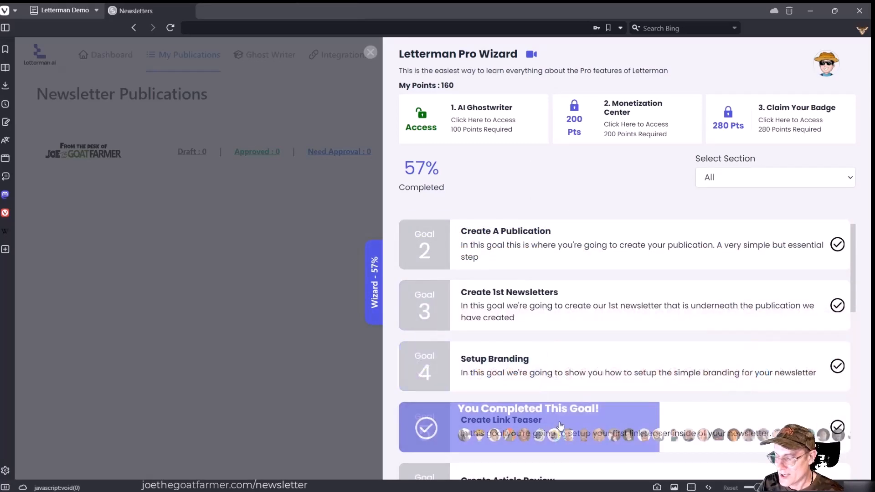
click(572, 233)
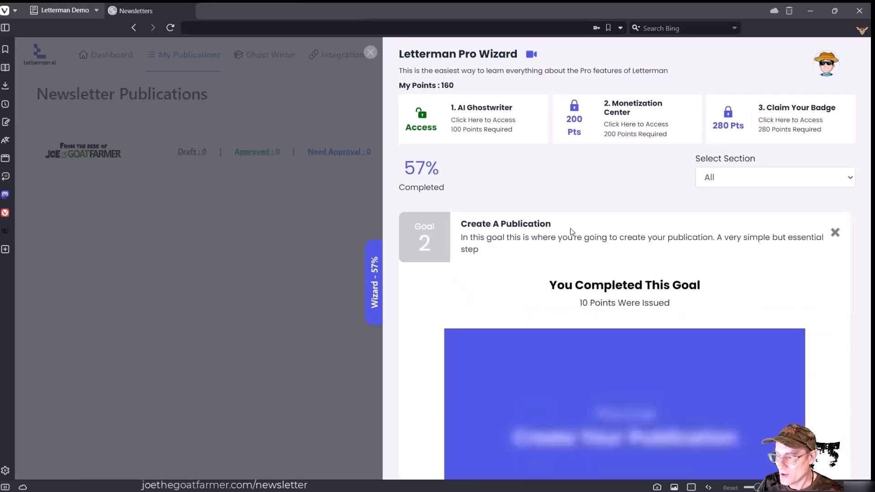
scroll(579, 400, down, 1)
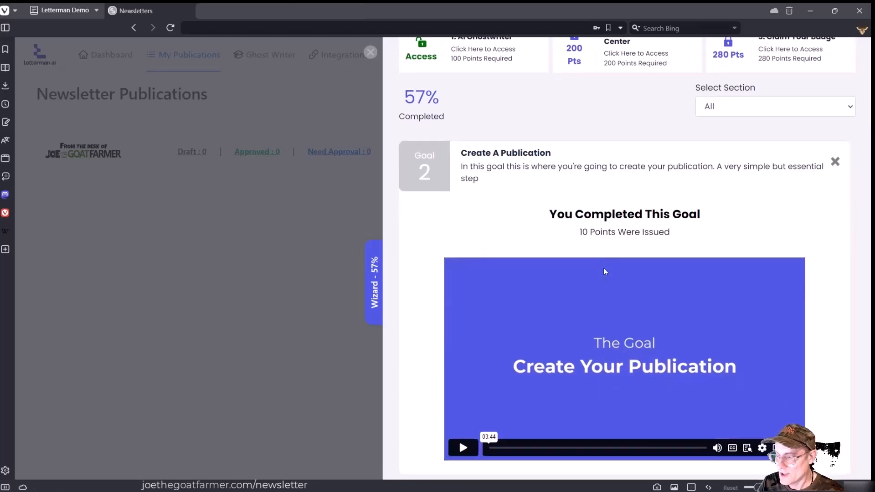
click(834, 162)
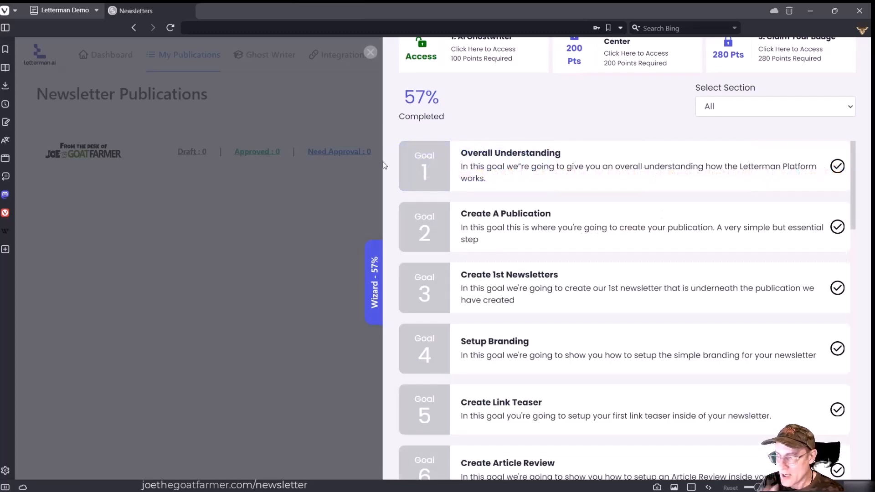
click(371, 51)
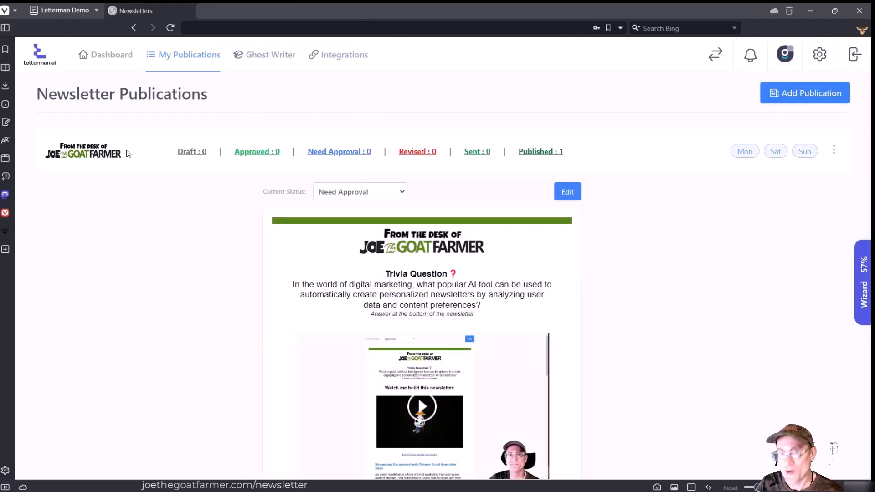
Step: Collapse the newsletter preview and add a new newsletter to the Joe the Goat Farmer publication
click(209, 155)
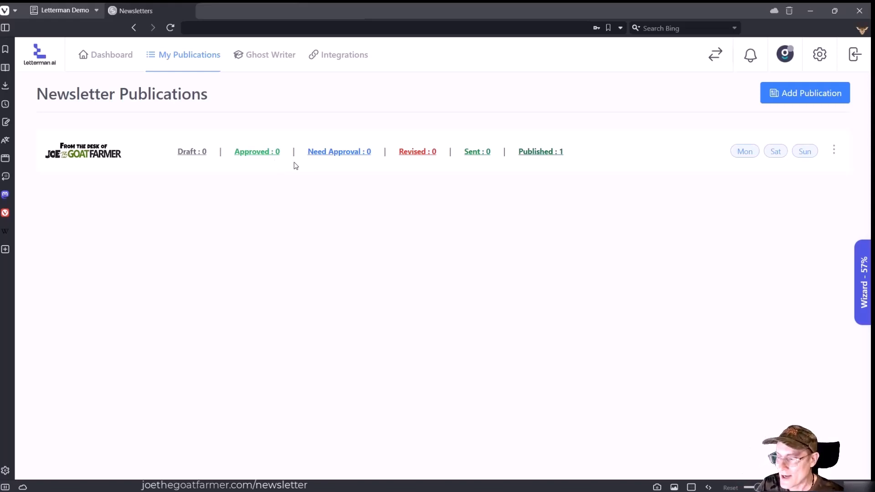
click(835, 152)
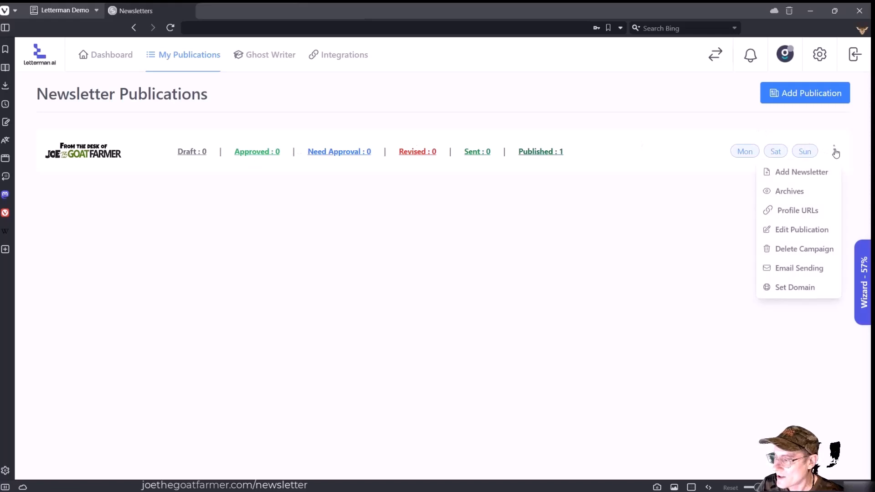
click(789, 173)
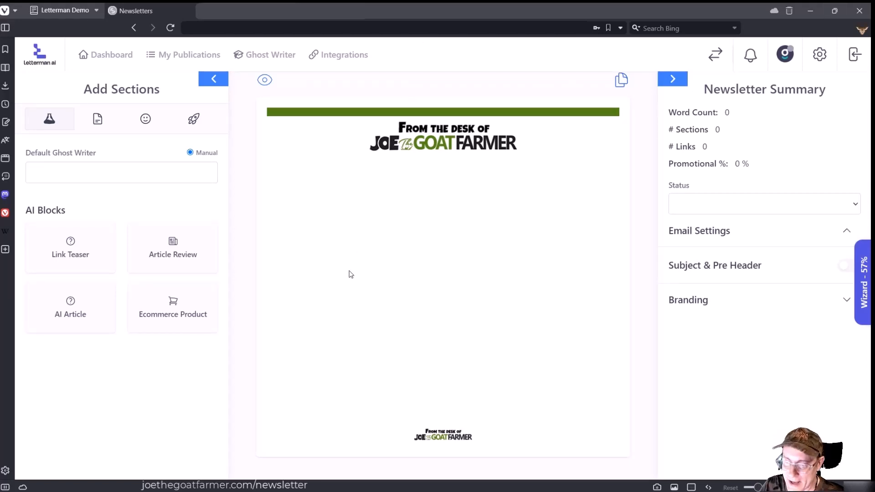
drag(68, 316, 440, 197)
click(443, 266)
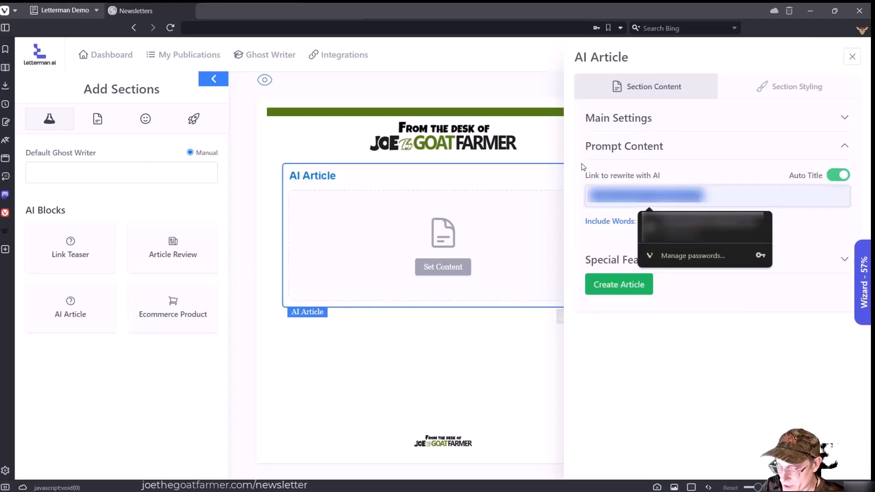
key(ctrl+v)
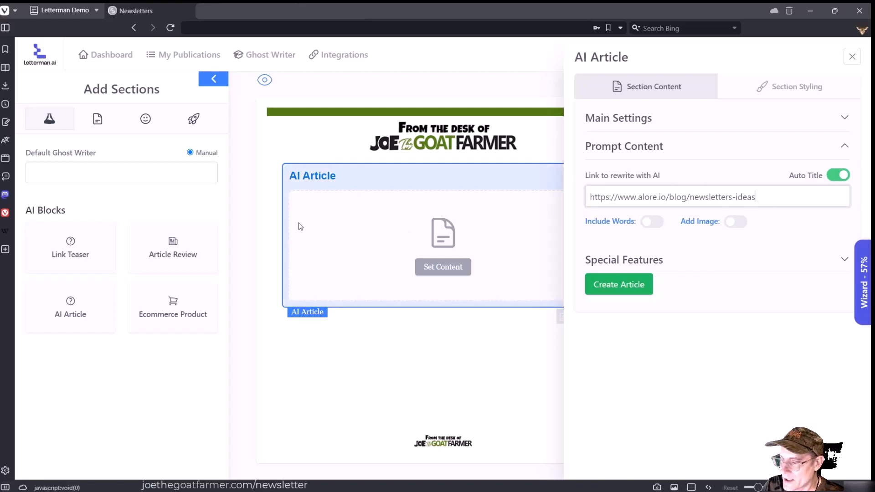
click(627, 287)
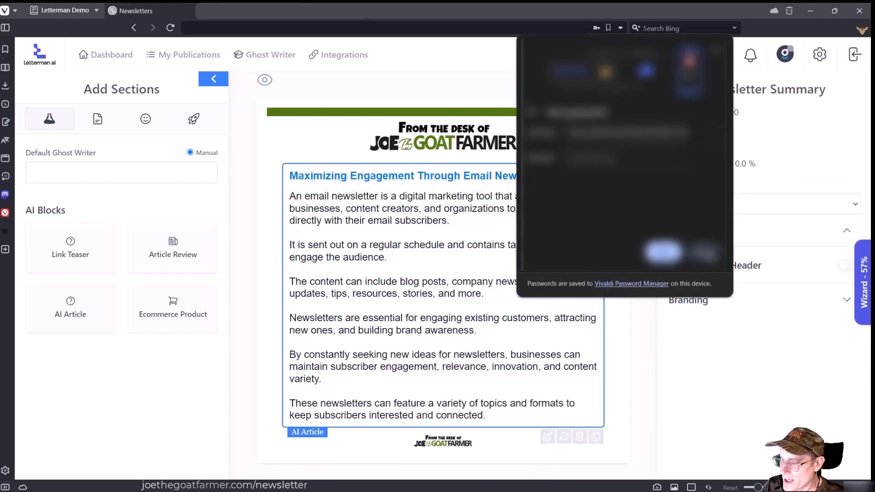
click(709, 252)
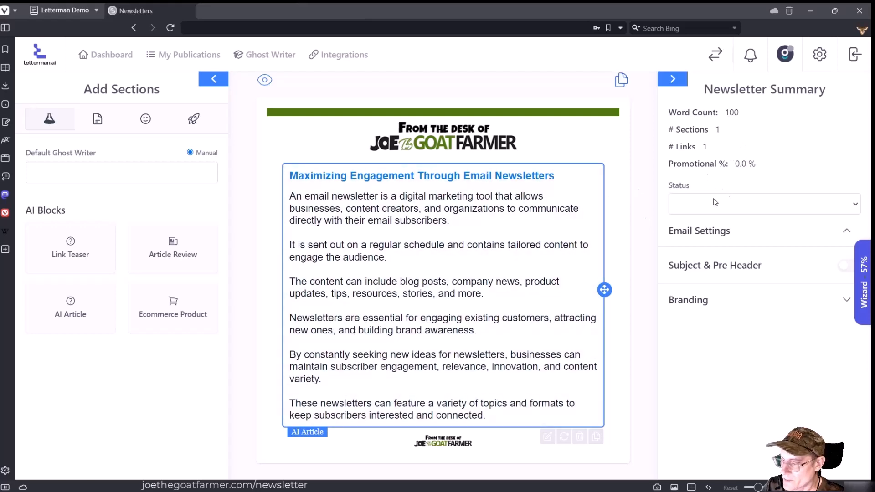
Step: Set the AI article's number of words to 350 and regenerate the section
click(547, 436)
click(697, 148)
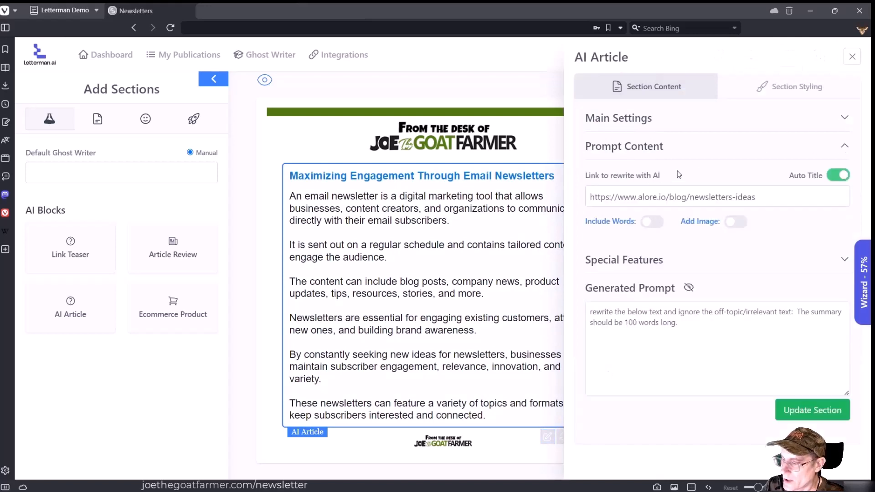
click(843, 118)
double_click(644, 163)
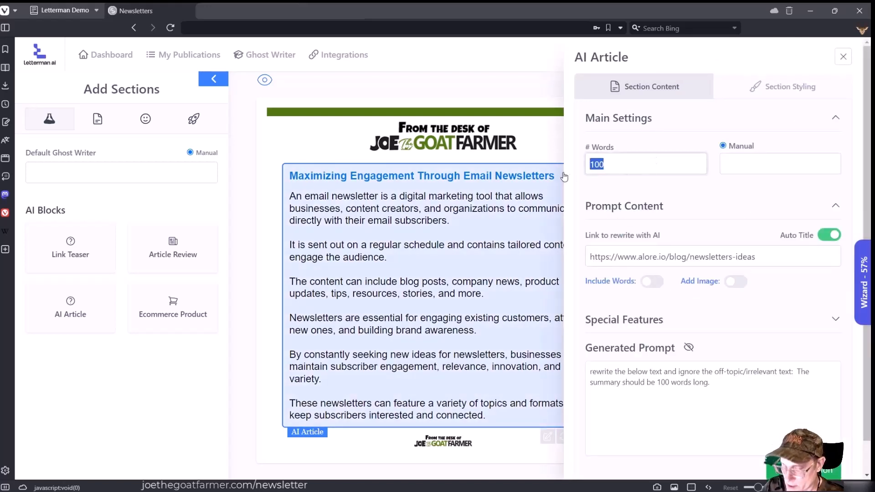
text(350)
scroll(592, 178, down, 1)
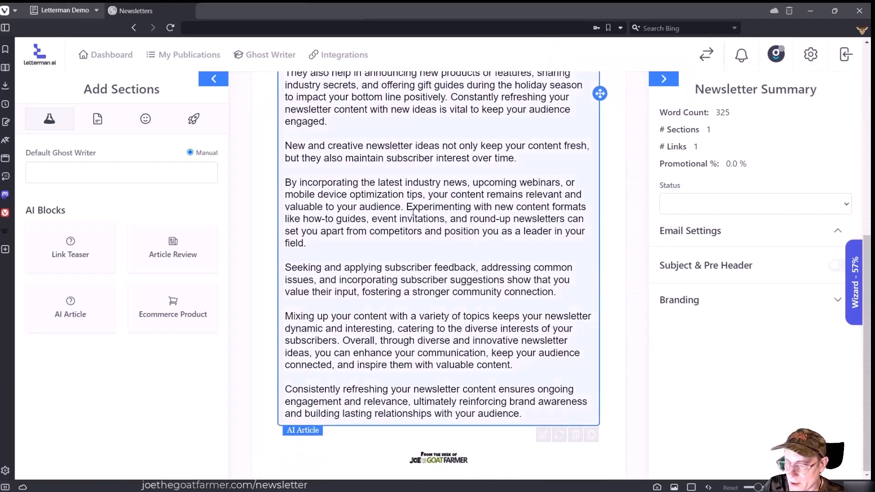
Step: Add a Q/A Questions block below the AI article and a Trivia Question block above it
click(145, 122)
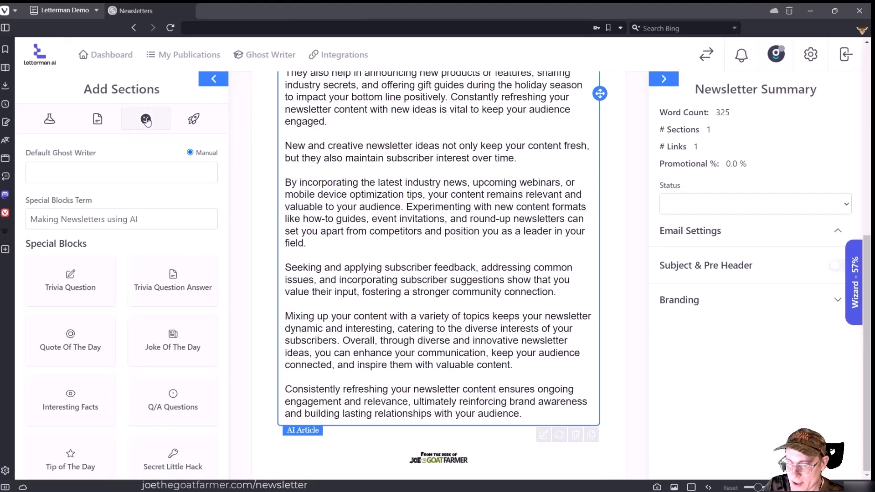
drag(175, 404, 401, 448)
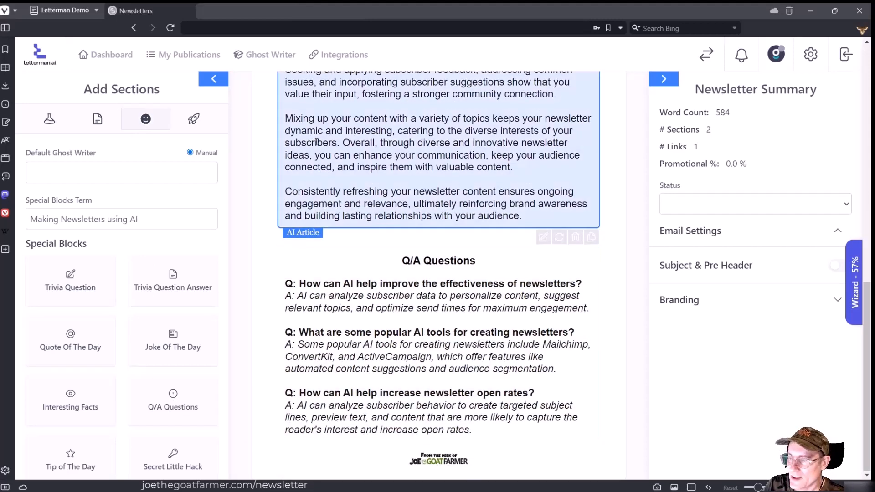
scroll(466, 298, up, 15)
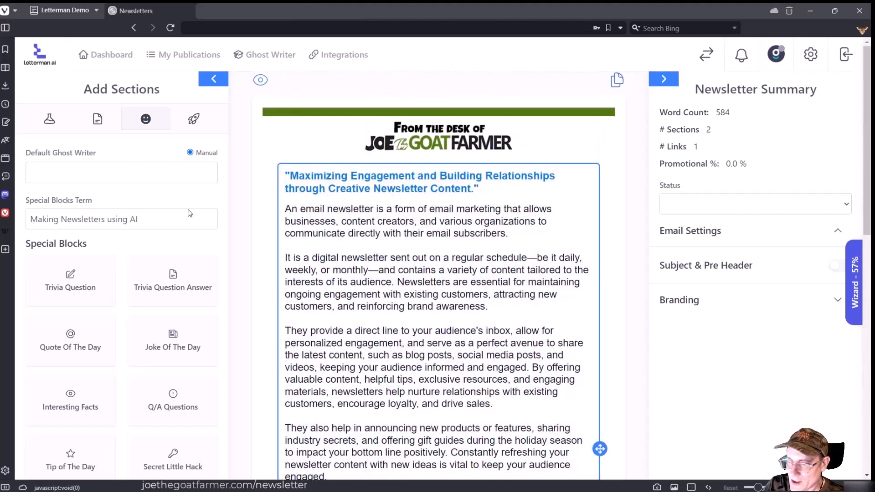
click(50, 121)
click(145, 118)
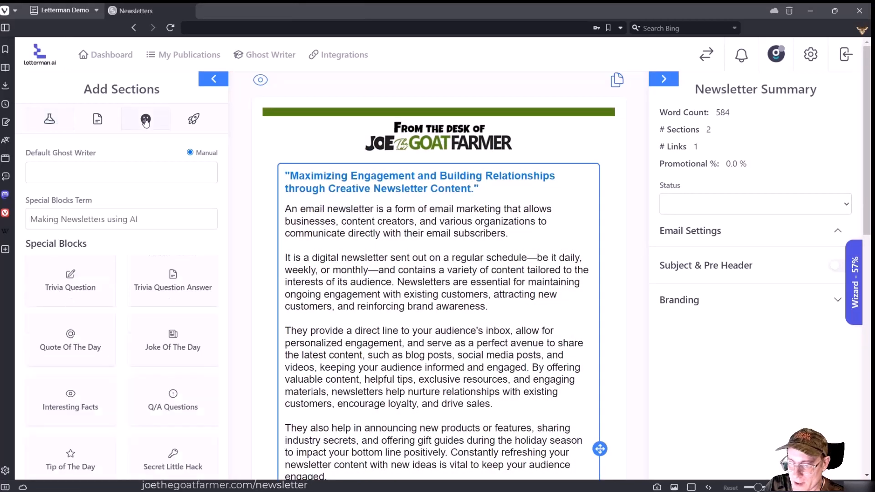
drag(71, 279, 410, 192)
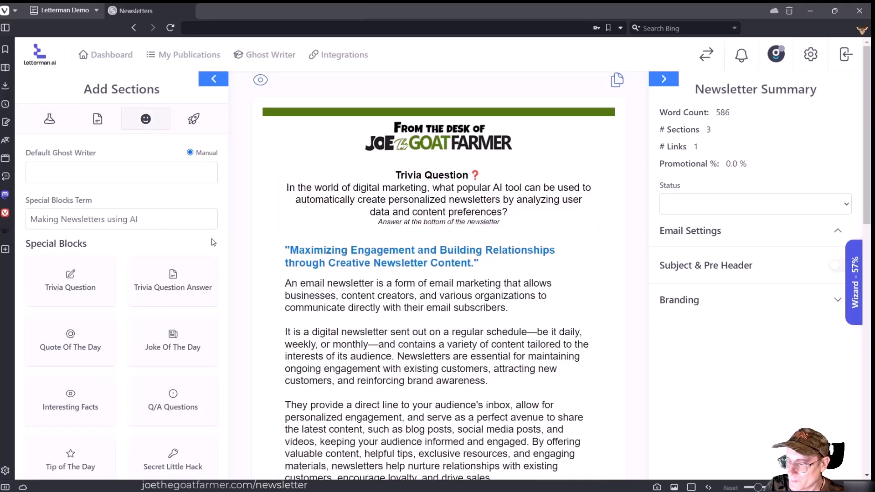
Step: Add a Trivia Question Answer block at the end of the newsletter and look over the content
click(170, 279)
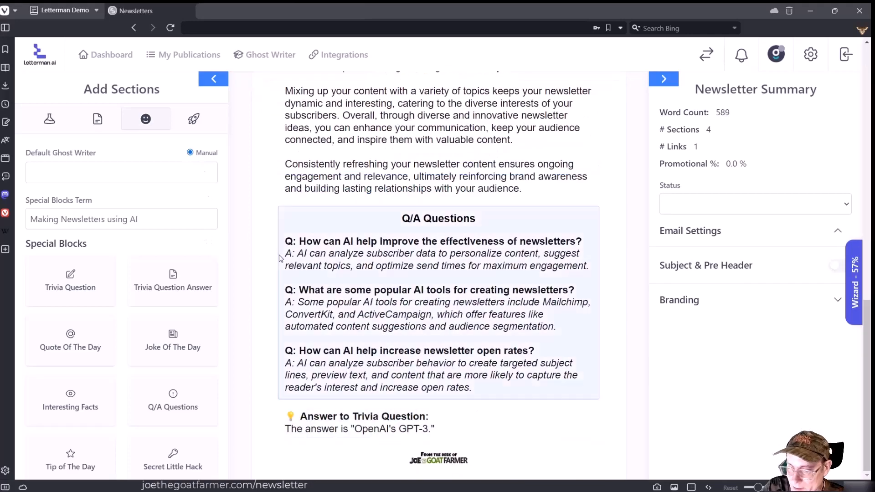
scroll(400, 151, up, 5)
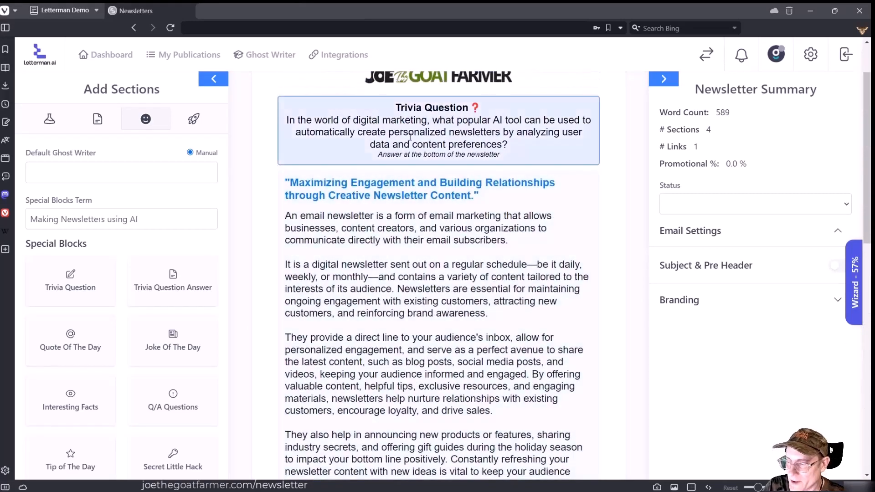
scroll(409, 152, down, 3)
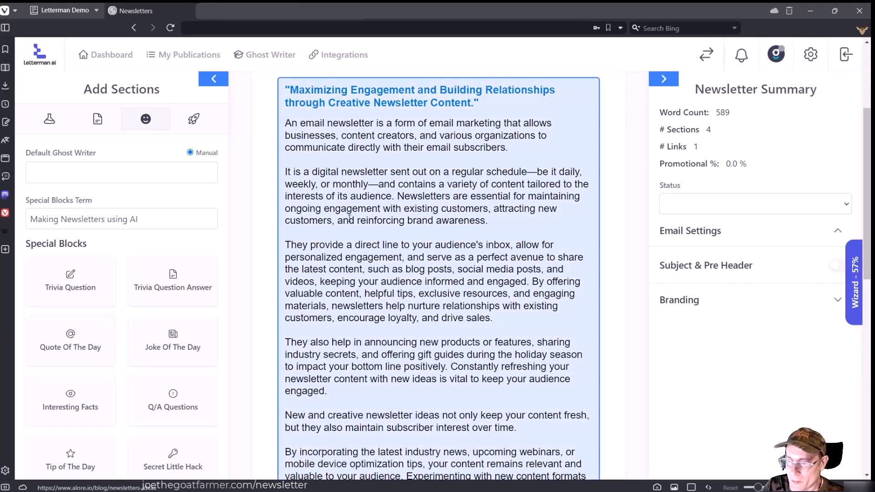
click(209, 395)
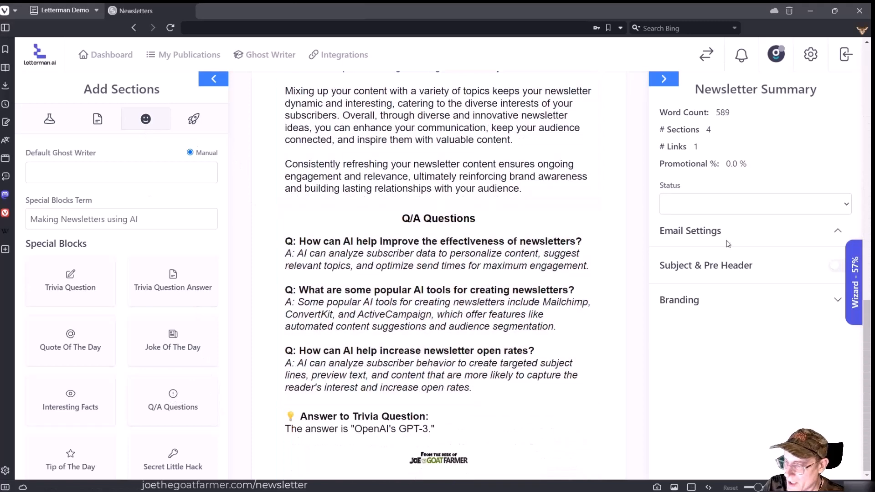
Step: Examine the generated prompt and the phrase to summarize in the Q/A Questions block's settings, and close them
click(488, 302)
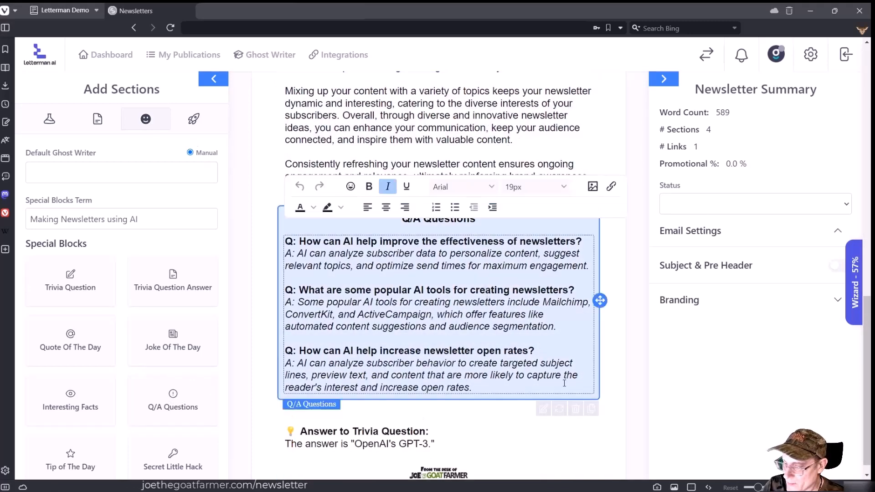
click(543, 409)
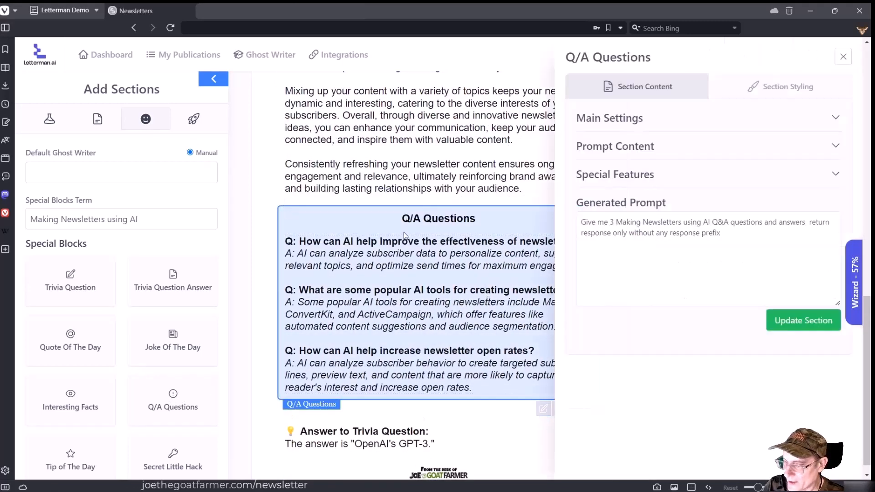
drag(736, 233, 563, 223)
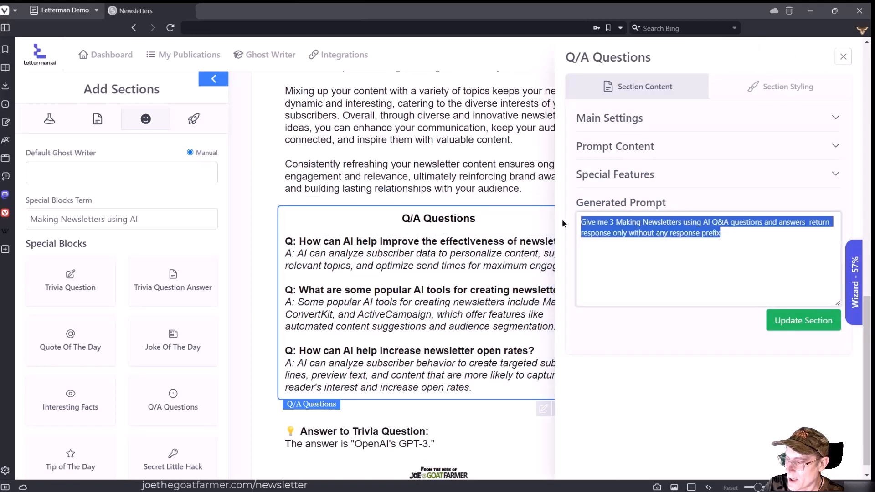
click(840, 152)
drag(711, 195, 580, 196)
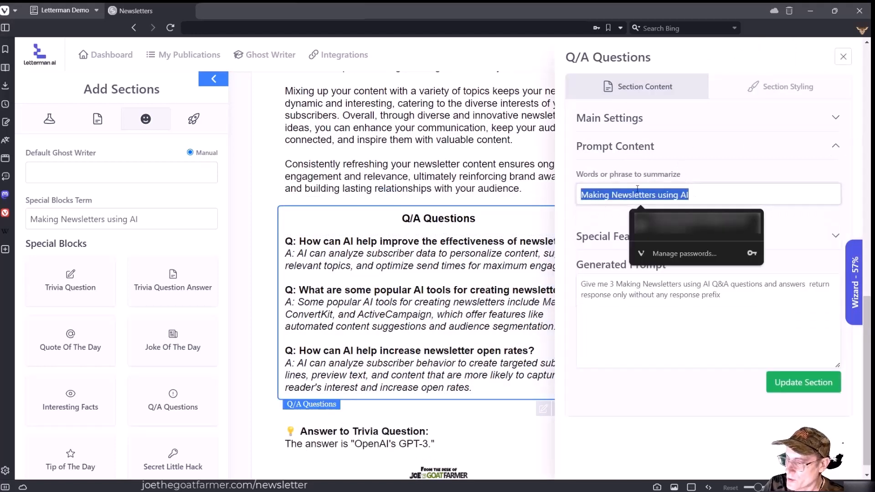
click(720, 168)
drag(737, 297, 572, 276)
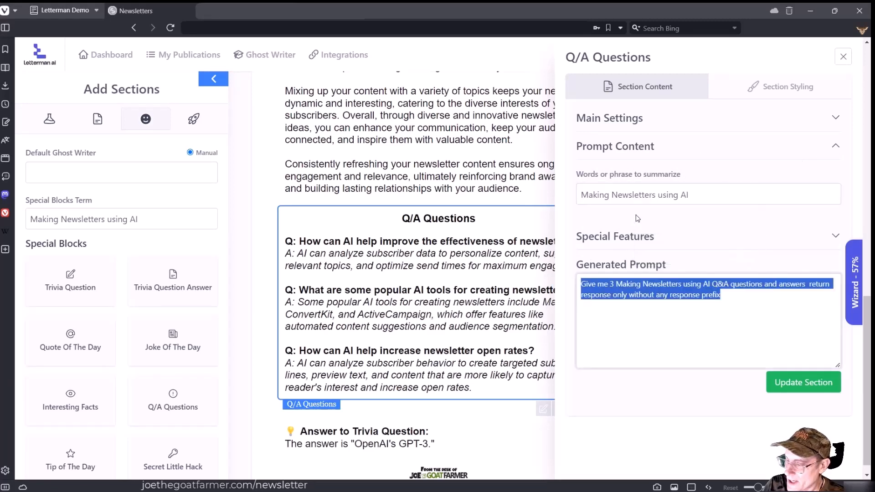
click(843, 57)
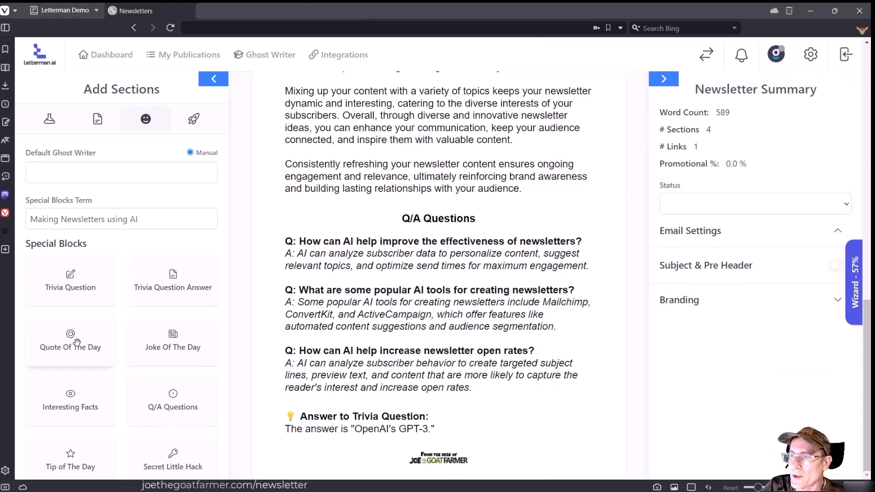
Step: Add a Secret Little Hack block above the trivia answer and an Interesting Facts block above the hack
drag(173, 458, 408, 428)
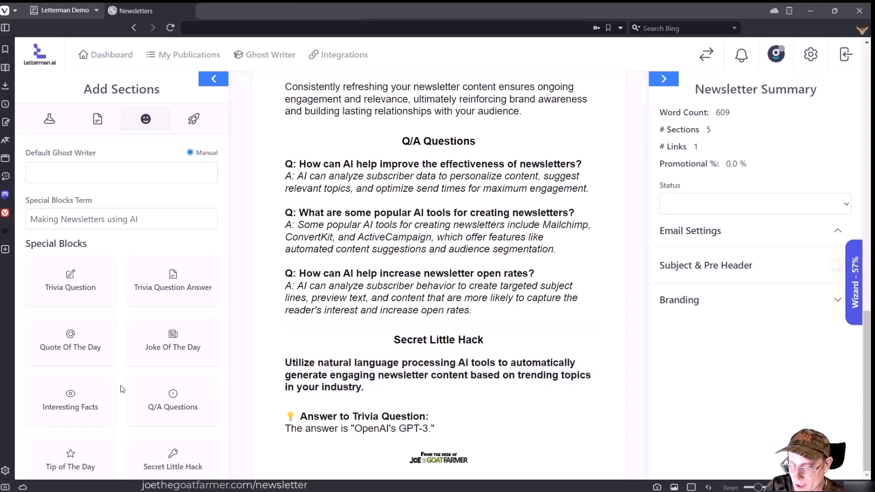
drag(57, 398, 444, 343)
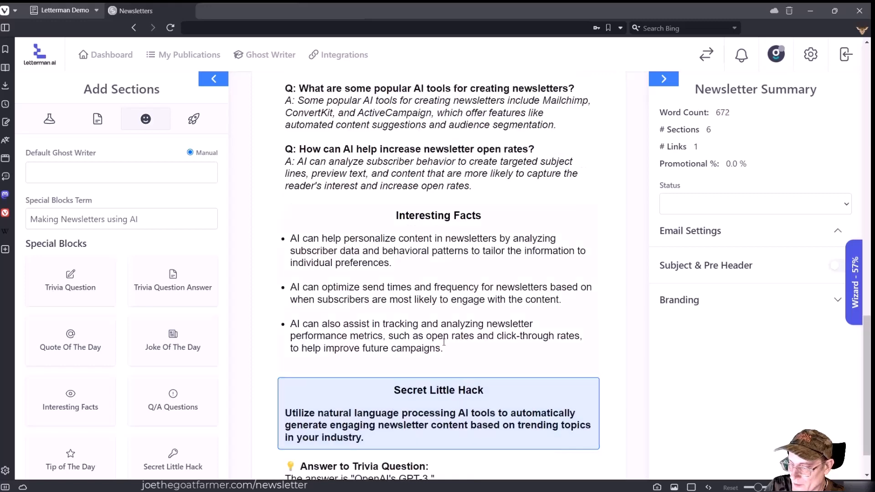
click(519, 264)
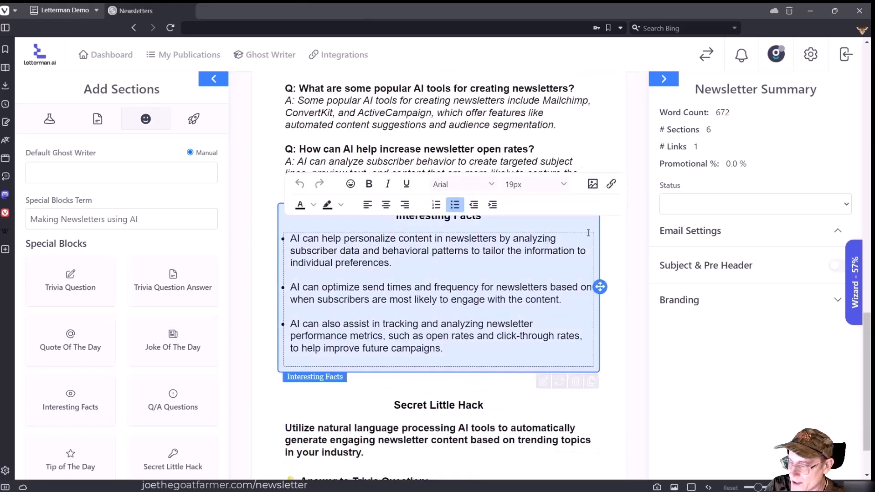
Step: Delete the Interesting Facts block from the newsletter and confirm the deletion
click(575, 382)
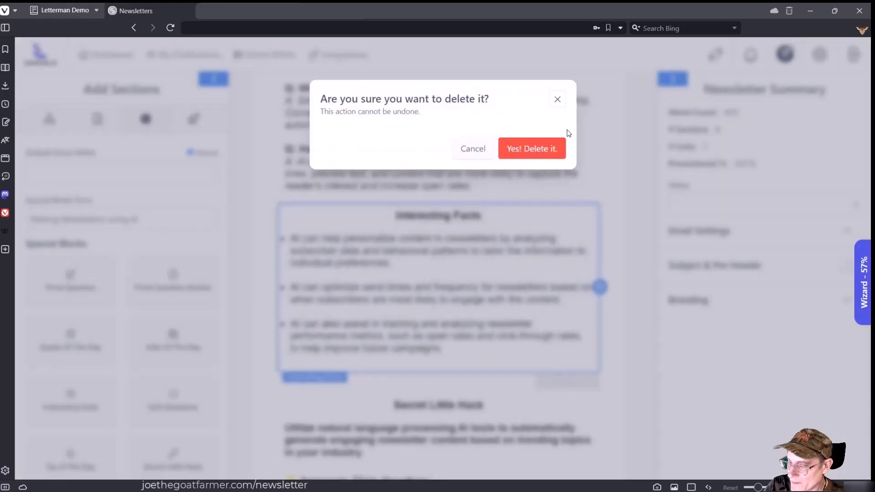
click(559, 146)
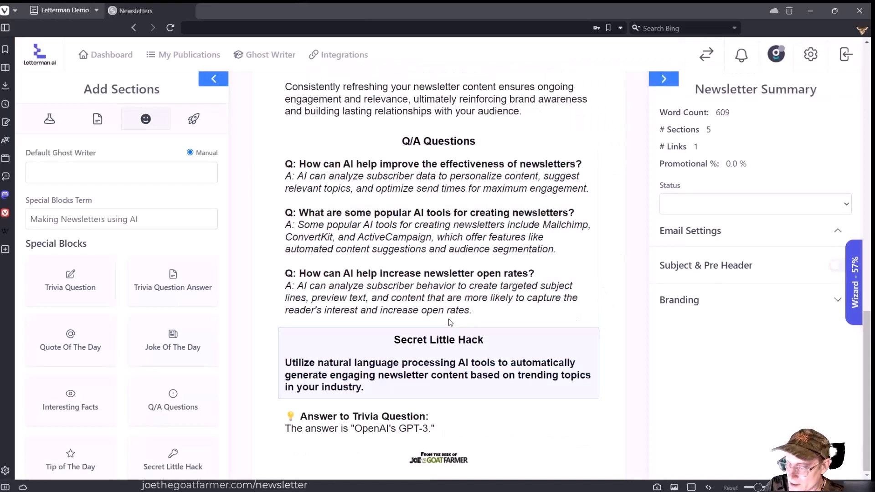
Step: Add a Headline section and a Text section below it, between the Secret Little Hack block and the trivia answer
click(97, 121)
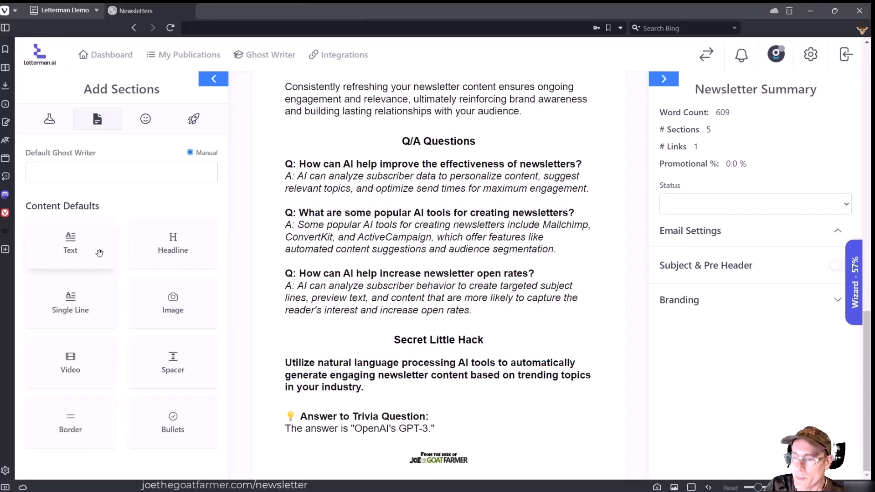
drag(172, 251, 248, 401)
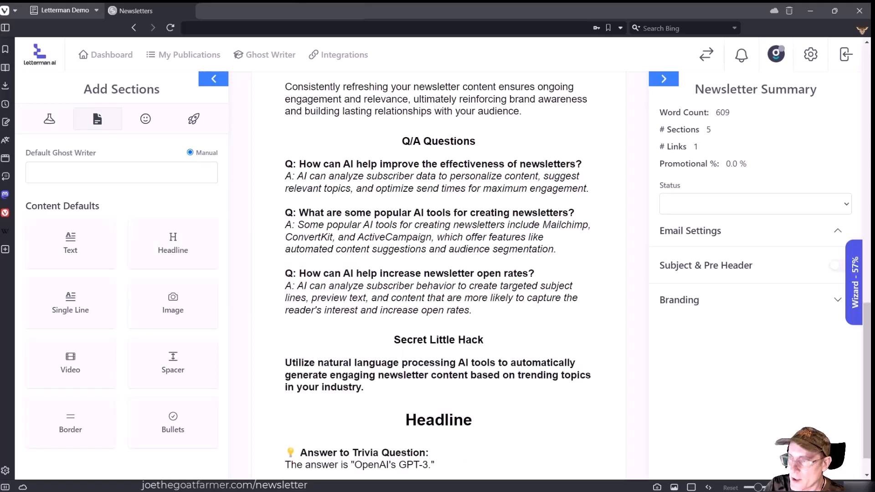
drag(70, 246, 435, 458)
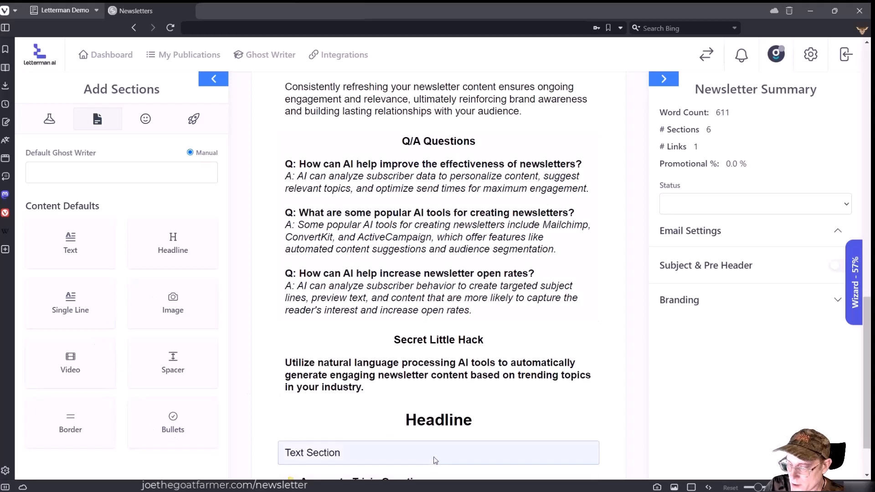
scroll(434, 414, down, 2)
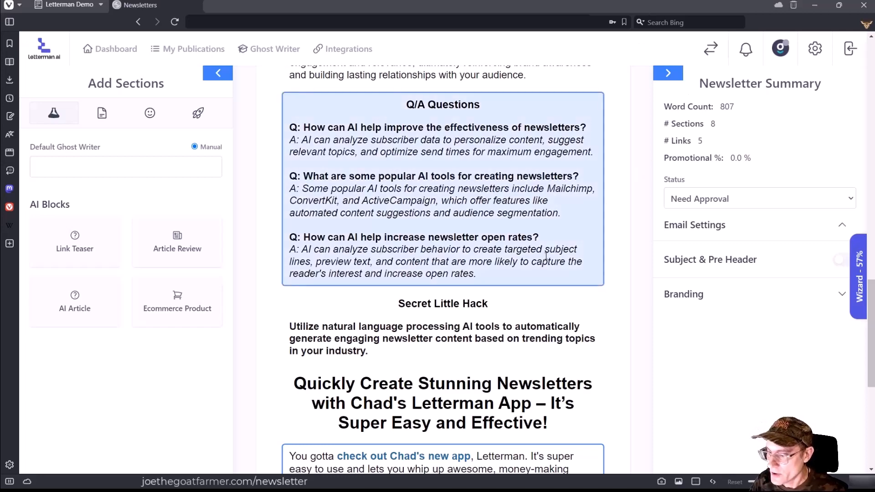
Step: Copy the completed newsletter's code for use in an email campaign
scroll(547, 251, up, 3)
scroll(547, 251, up, 1)
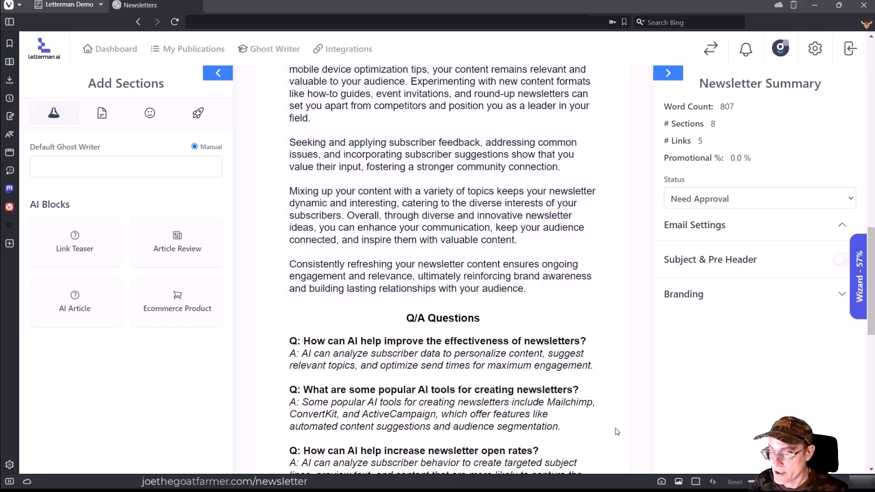
scroll(389, 159, up, 3)
scroll(389, 159, up, 3)
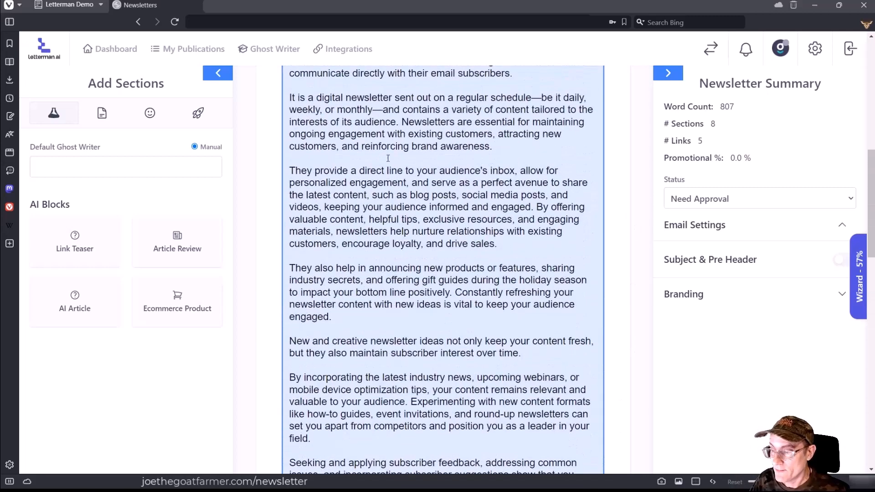
scroll(388, 158, up, 2)
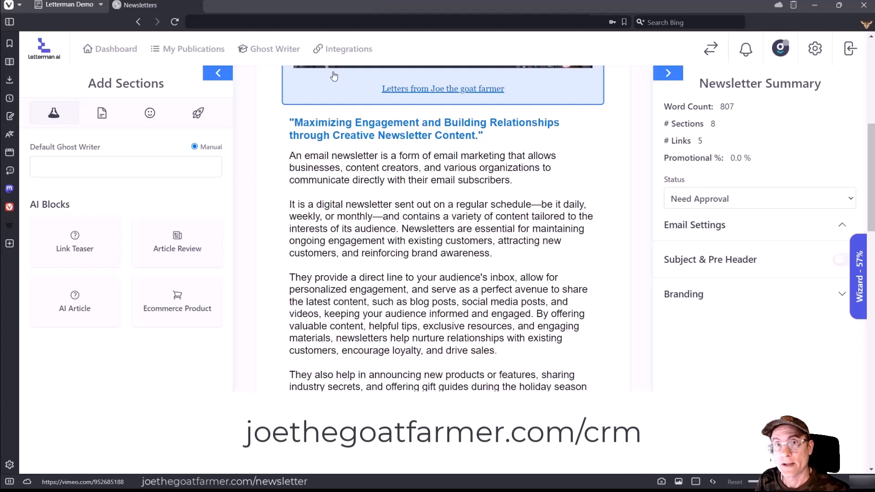
scroll(529, 117, up, 7)
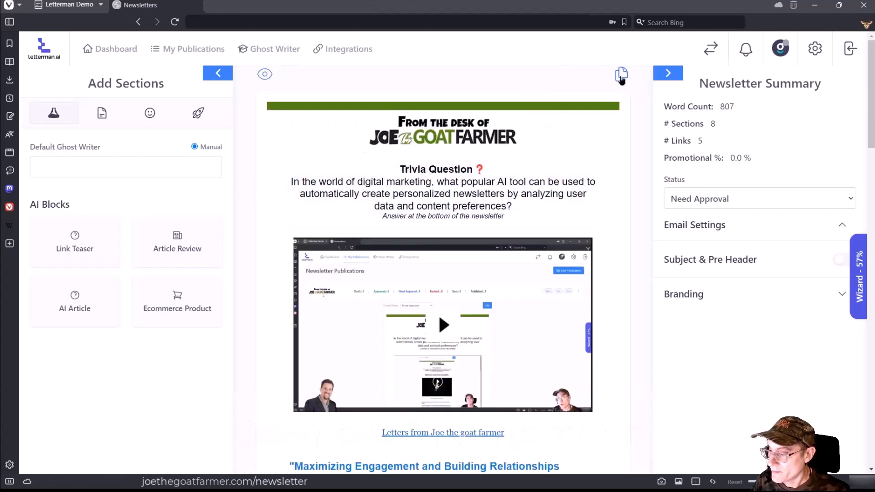
click(621, 79)
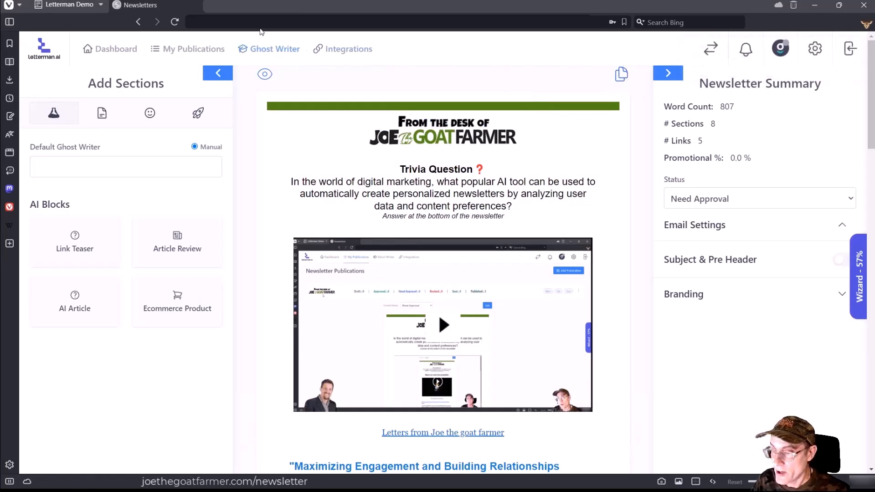
Step: Switch to HighLevel's email campaigns and create a new campaign from the Blank template using the Code Editor
click(261, 6)
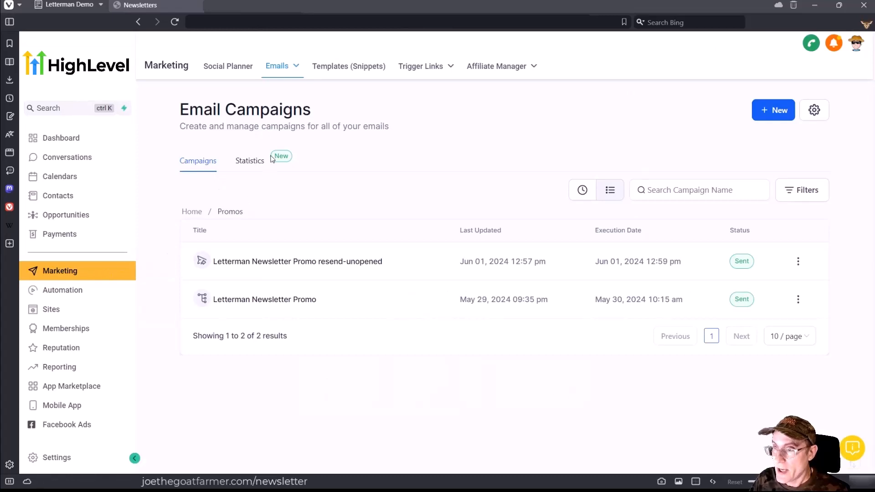
mouse_move(296, 73)
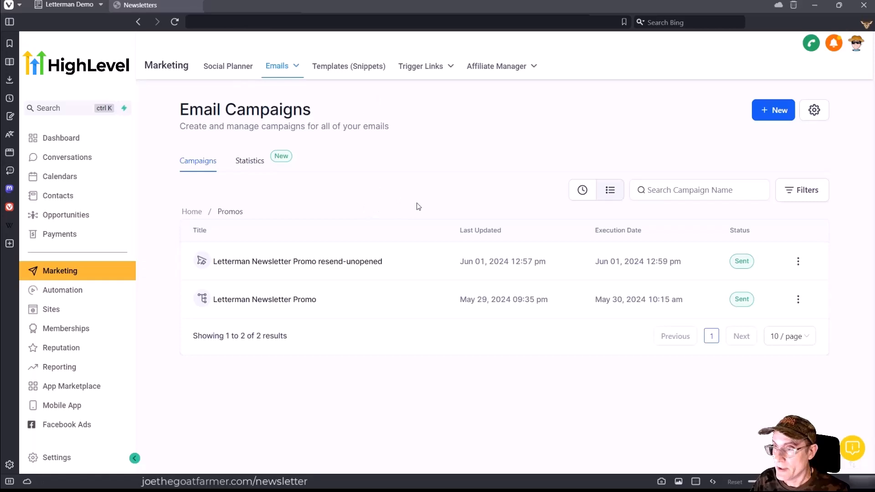
click(771, 114)
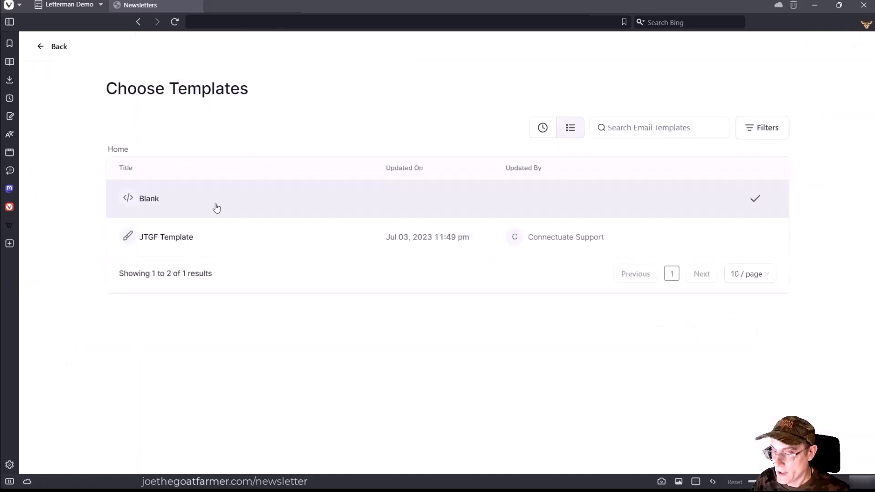
click(151, 201)
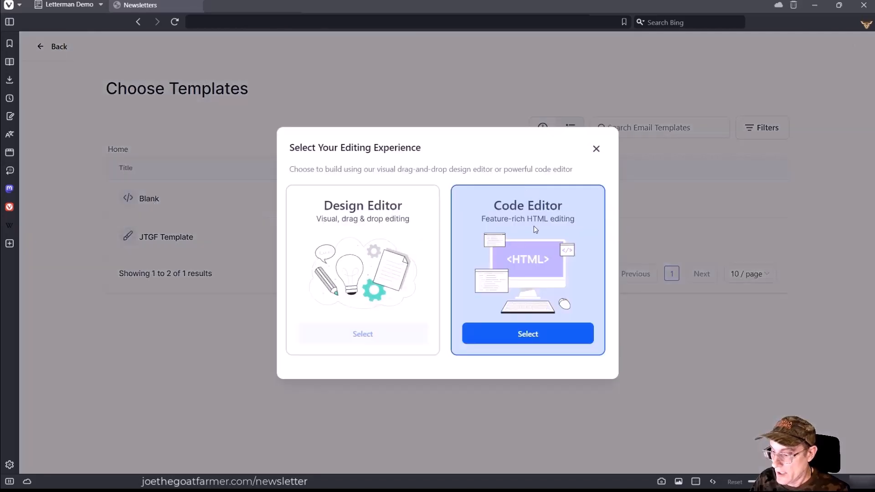
click(528, 334)
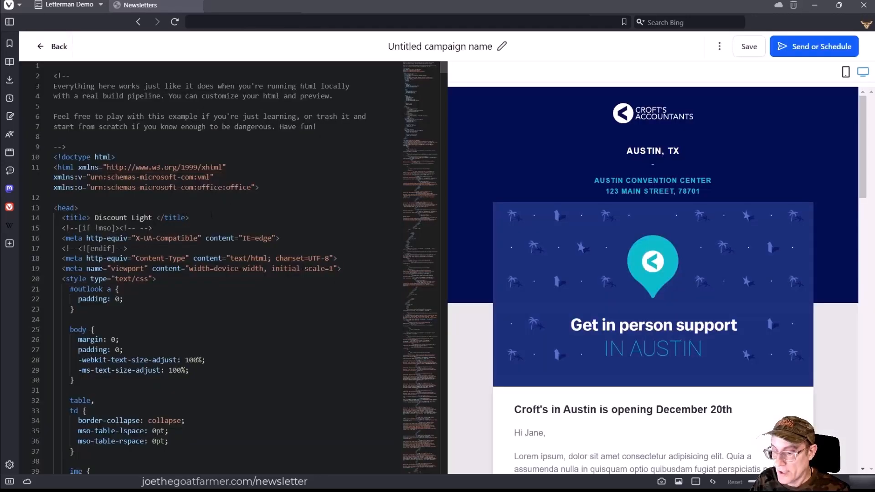
Step: Replace all of the sample HTML in the campaign's code with the copied newsletter code
click(213, 214)
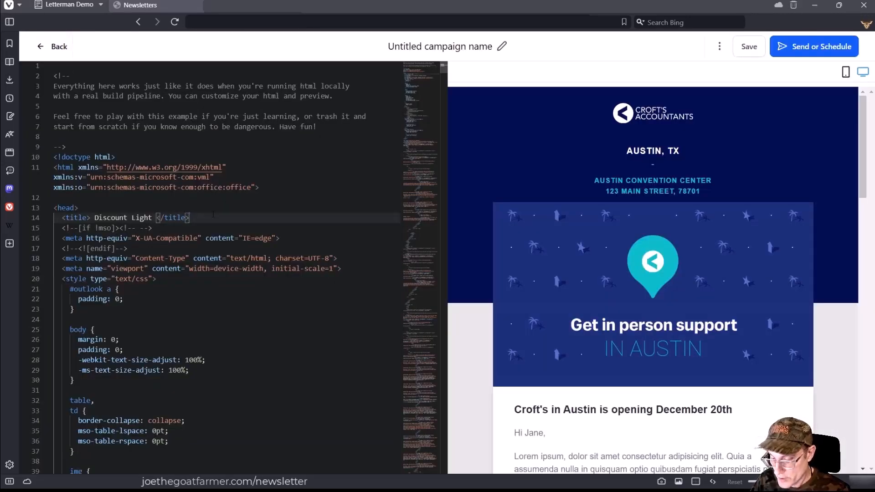
key(ctrl+a)
key(BackSpace)
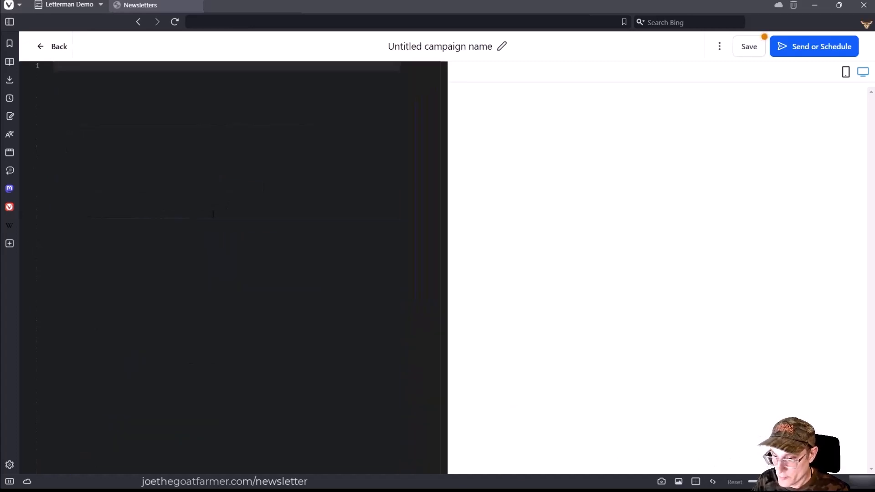
key(ctrl+v)
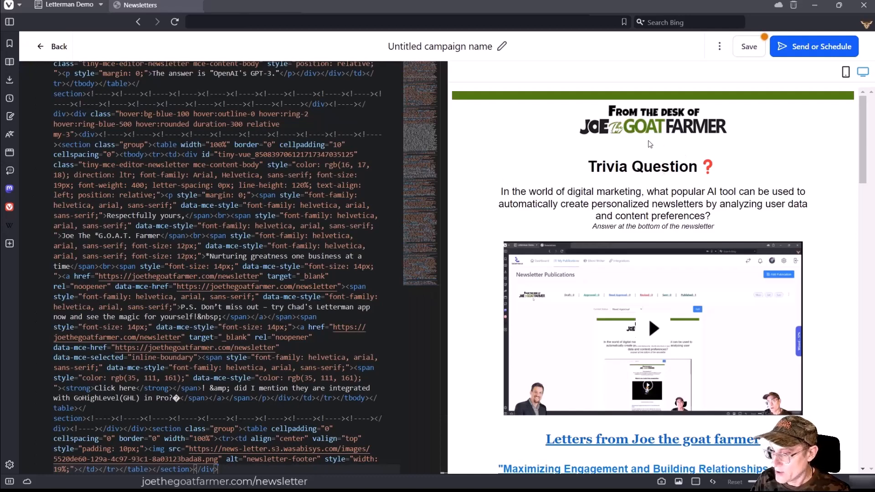
Step: Rename the campaign as "2nd Newsletter" and save it
click(500, 51)
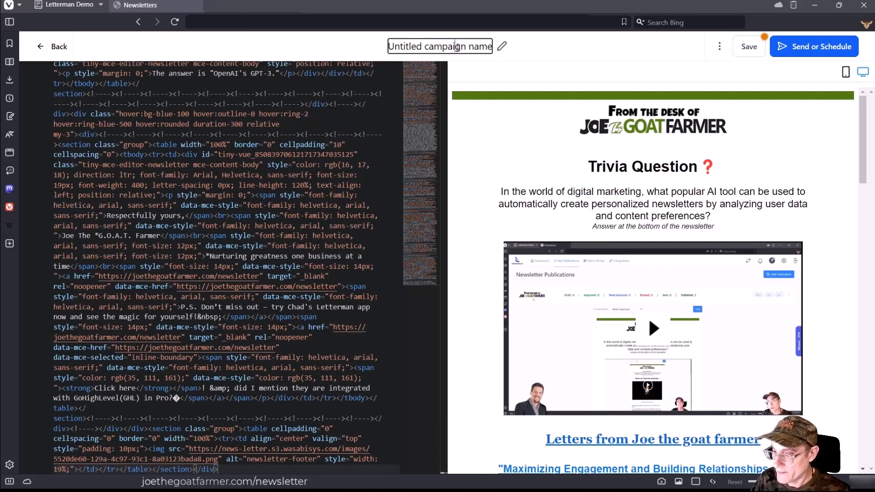
triple_click(457, 47)
text(2n)
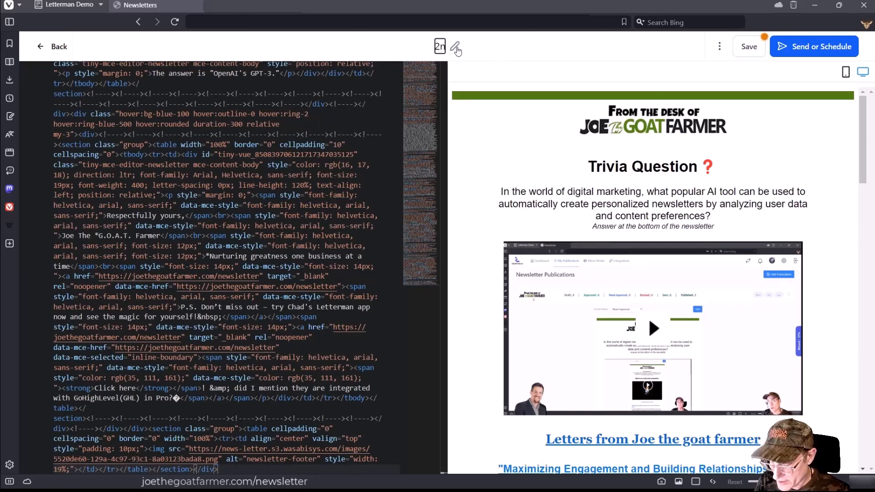
text(d Newsletter)
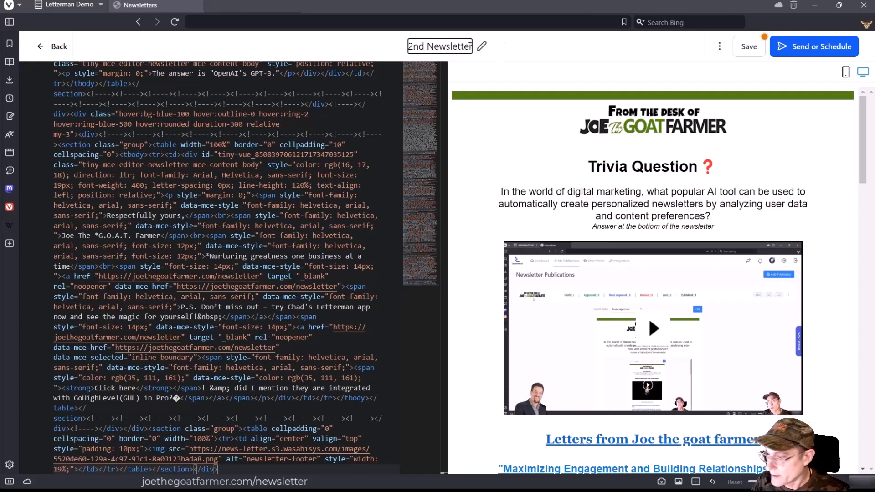
click(749, 47)
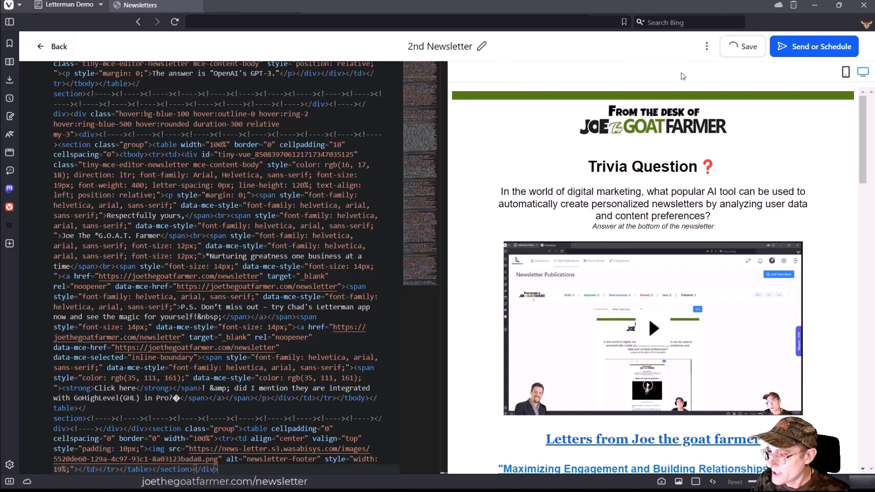